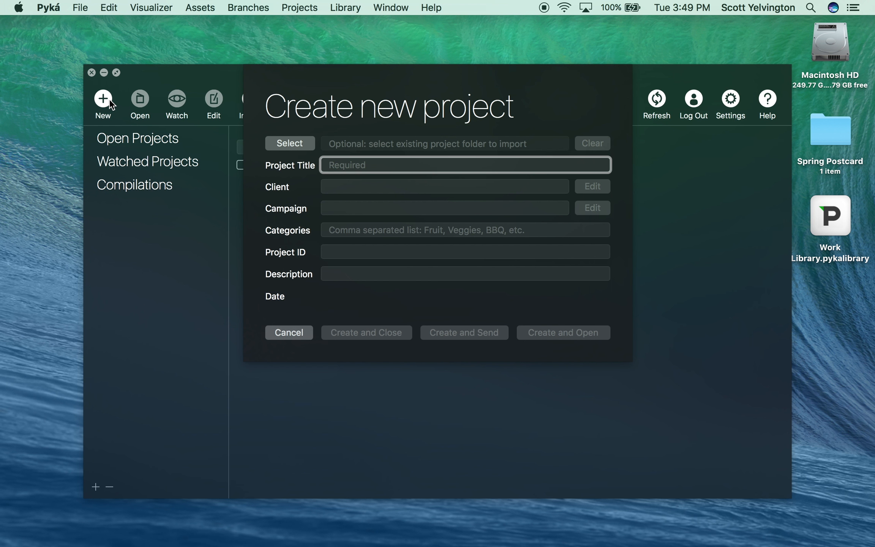
Fill in the new project's title as Spring Postcard, client as Classic Steak Ranch and campaign as Spring Campaign
type("Sprin")
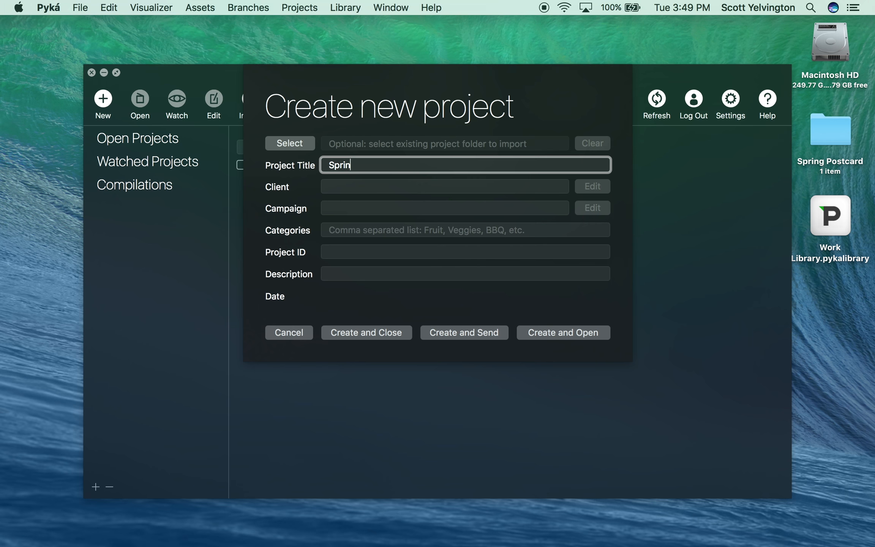
type("g Postcard")
key("Tab")
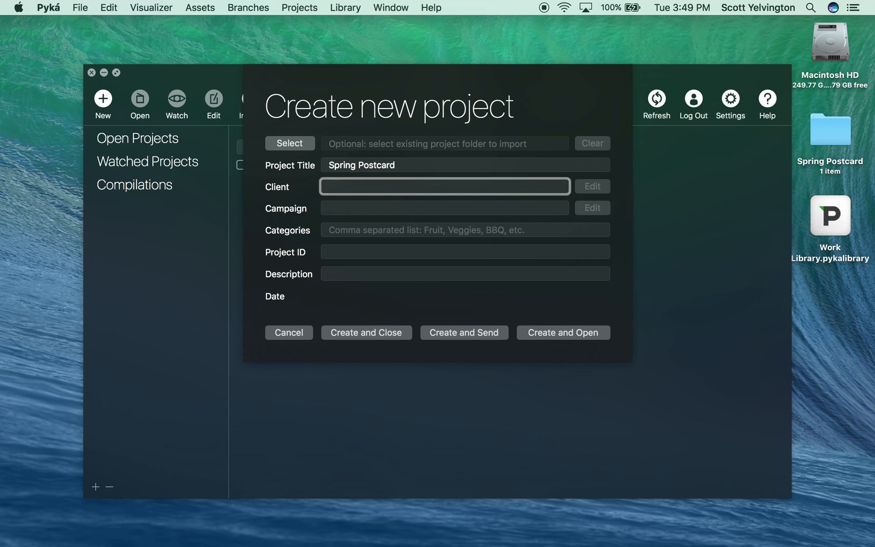
type("Classic Stea")
key("BackSpace")
type("k Ranch")
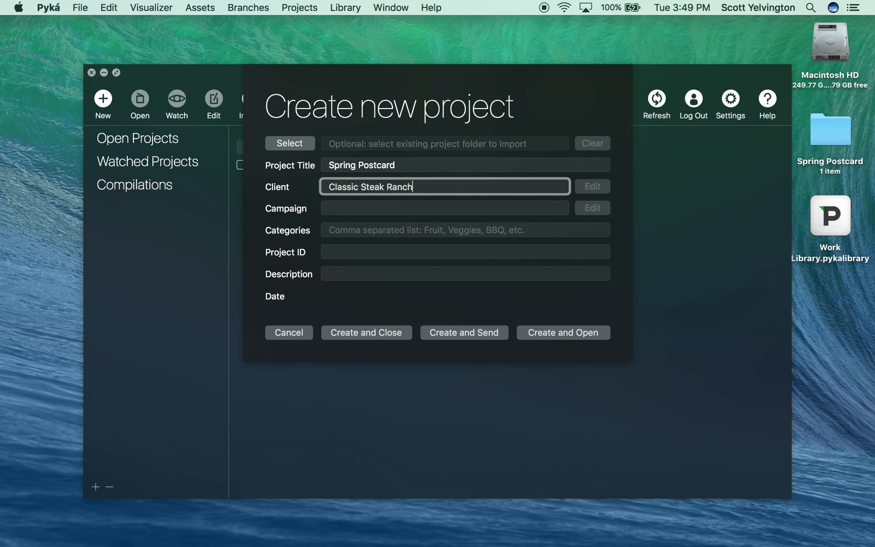
key("Tab")
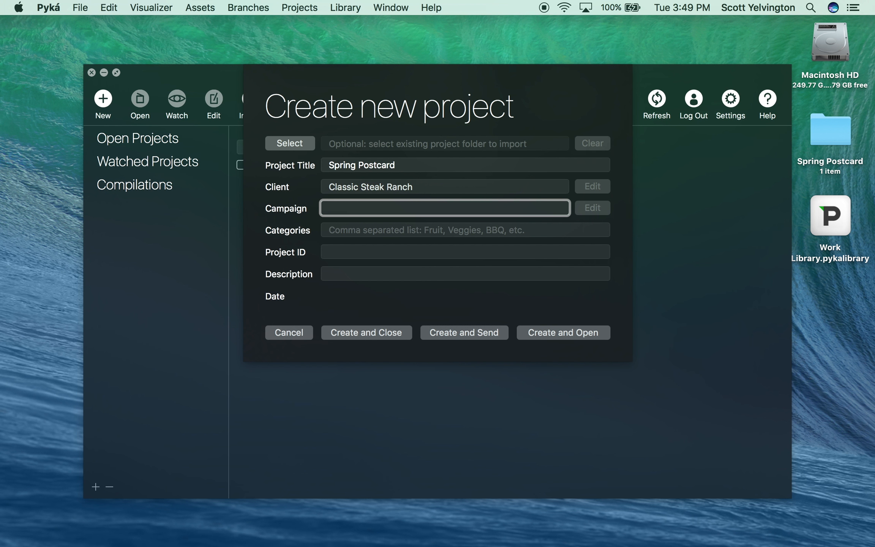
type("Spring Campaign")
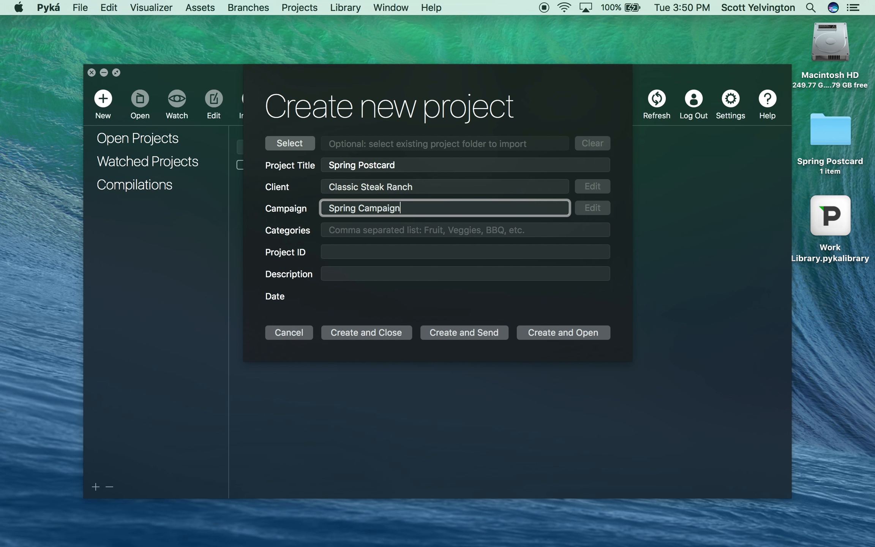
key("Tab")
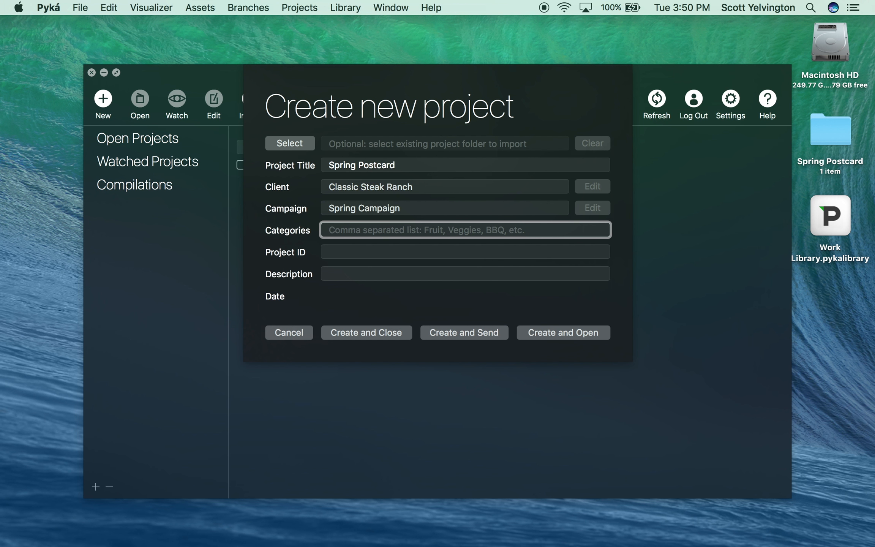
Add the project categories Steak, Food, Spring, Promotion and Restaurants
type("Steak")
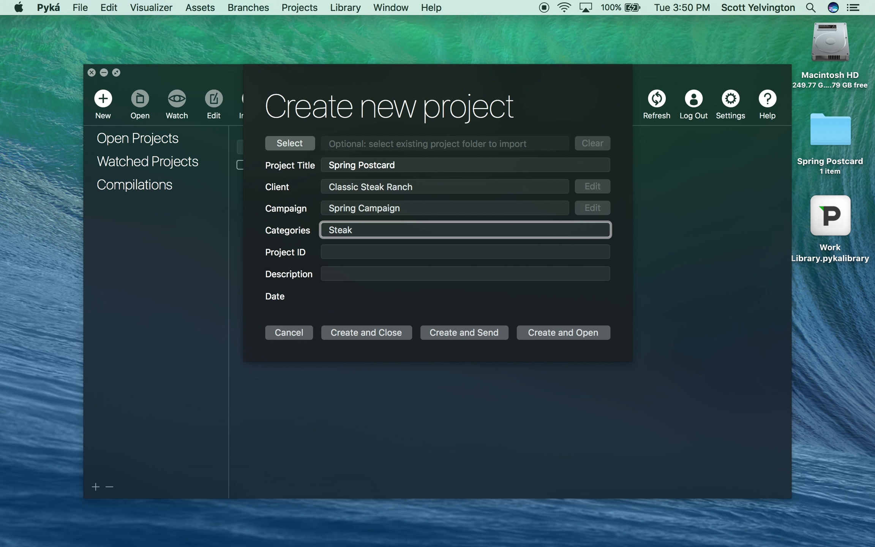
key("Return")
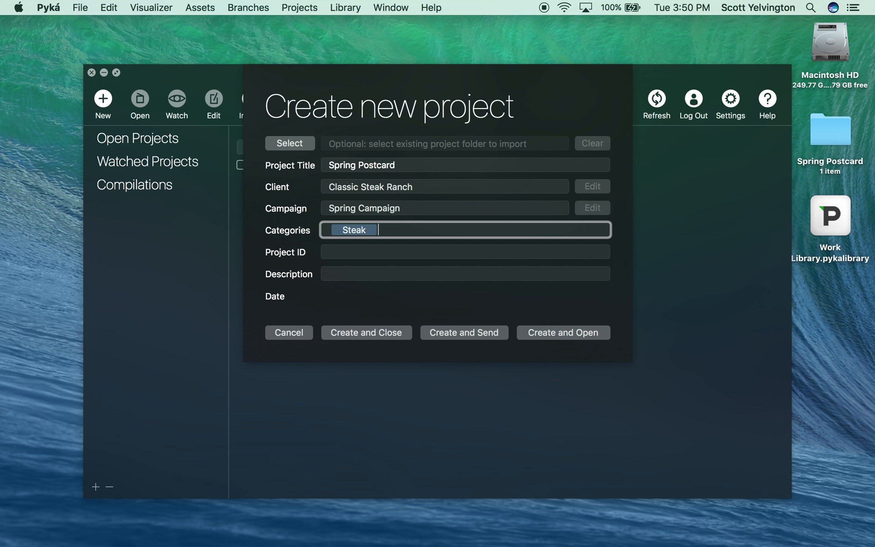
type("Food")
key("Return")
type("Spring")
key("Return")
type("Promotoon")
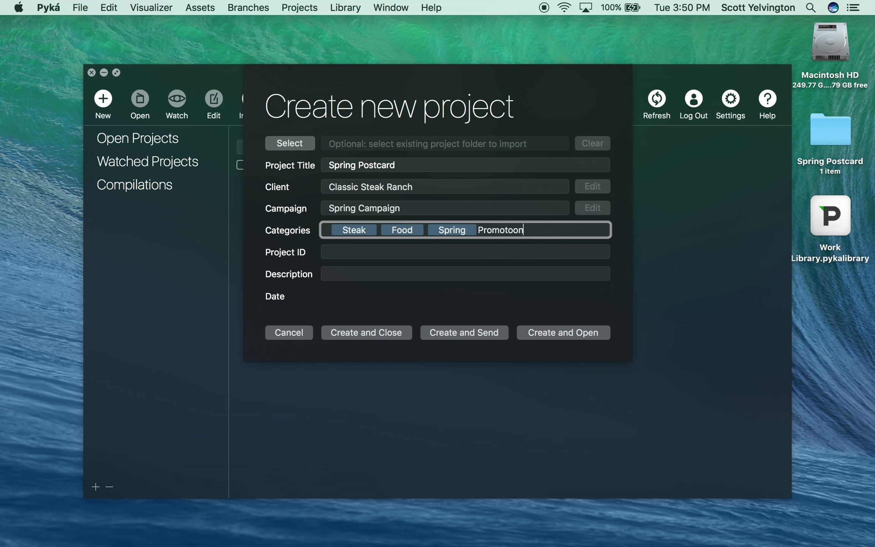
key("BackSpace")
key("BackSpace")
key("BackSpace")
type("ion")
key("Return")
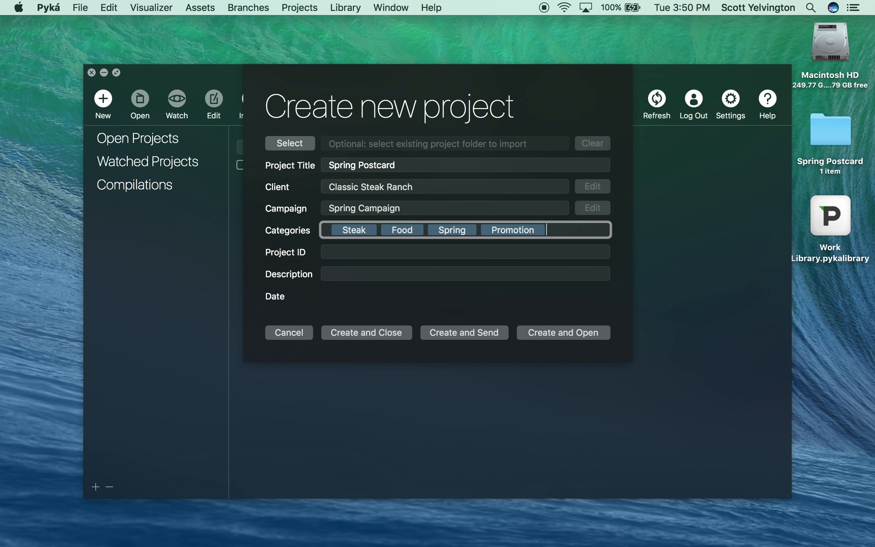
type("Restaurants")
key("Return")
Set the project ID to SKU11035b and the description to "The spring Kickoff to steak ranch's campaign"
left_click(329, 252)
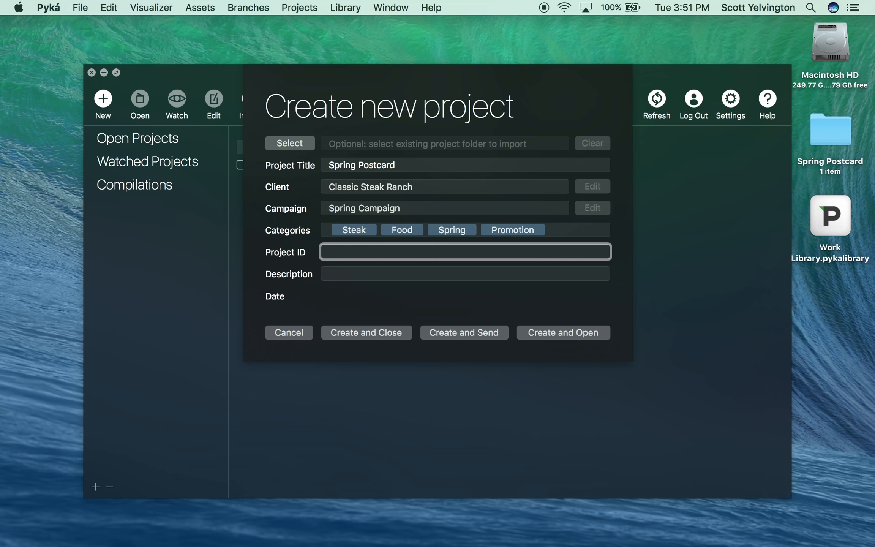
type("SKU11035b")
key("Tab")
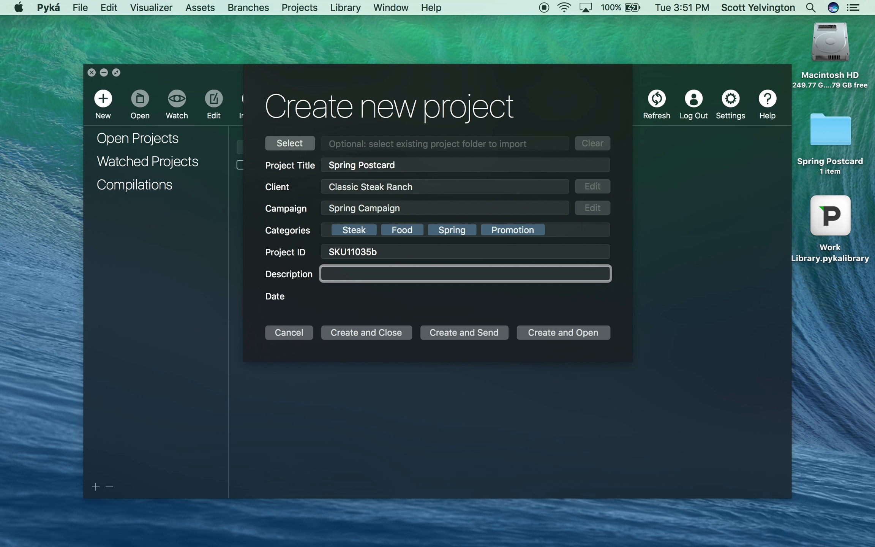
type("The spring Kickoff to steak")
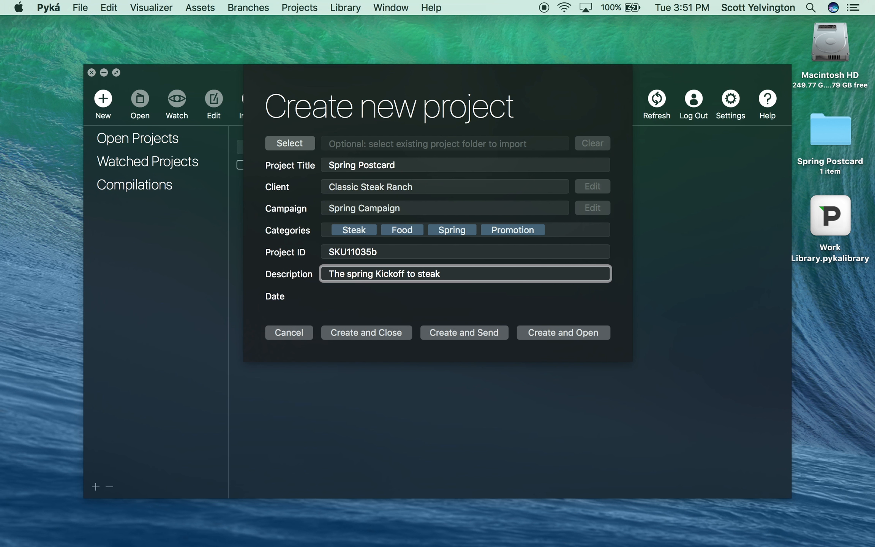
type(" ranch's campaign")
Select the Desktop's Spring Postcard folder as the existing project to import, and create the project with the create-and-close option
left_click(283, 143)
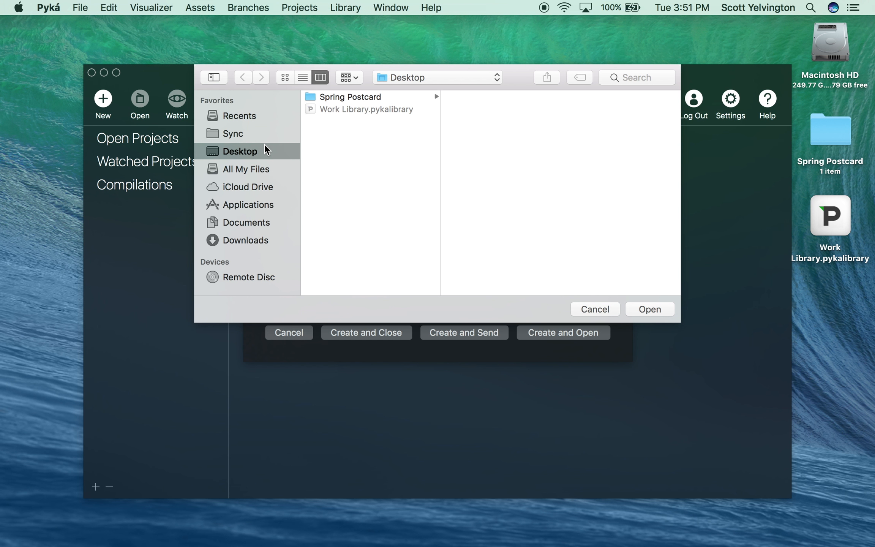
left_click(354, 95)
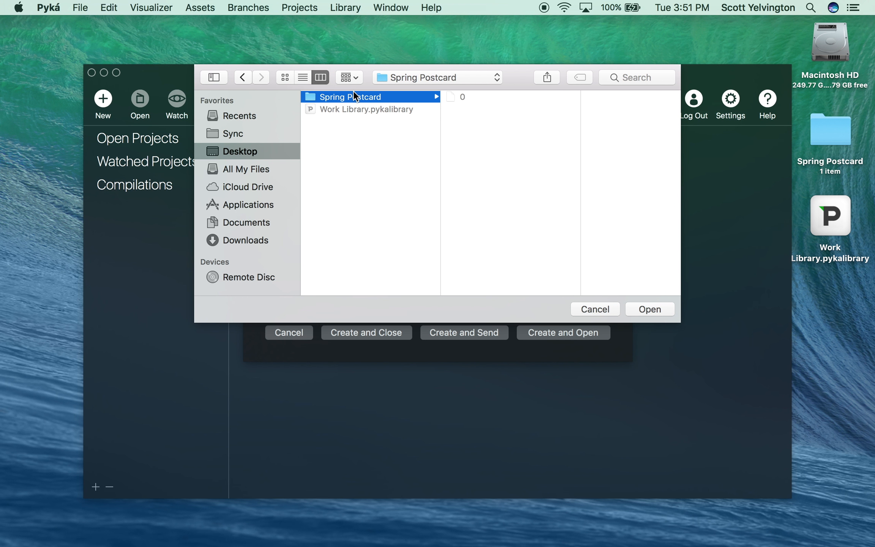
key("Return")
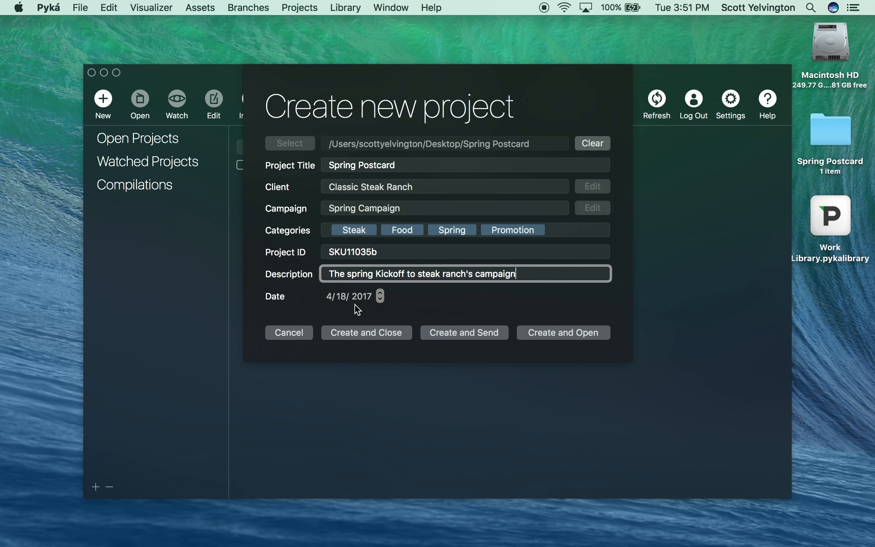
left_click(341, 296)
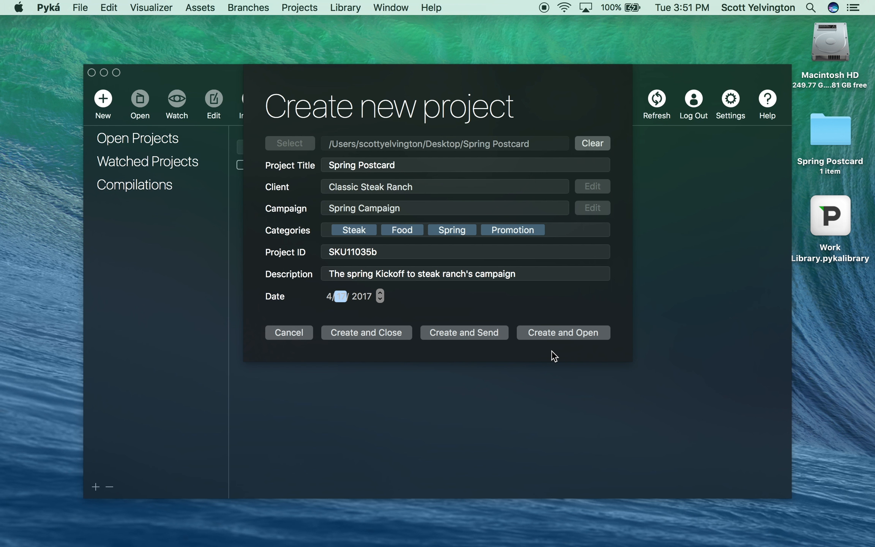
left_click(391, 335)
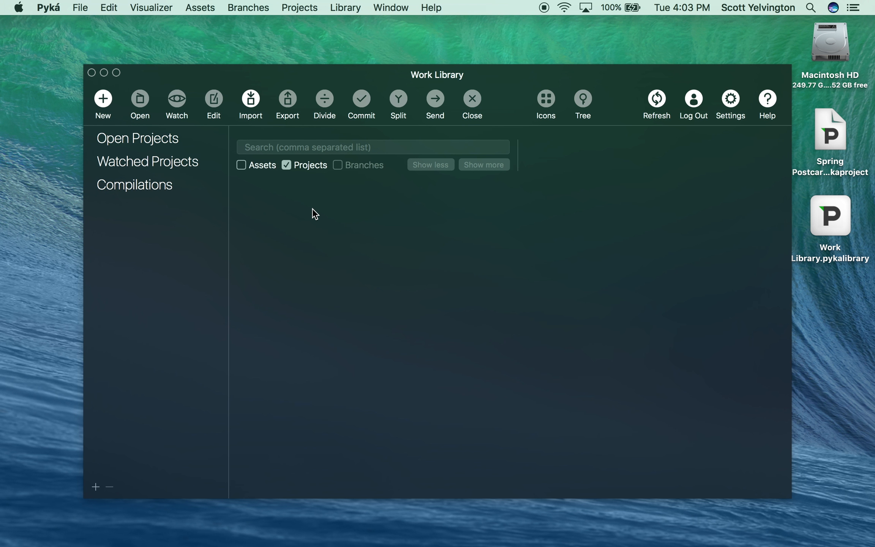
Start an import into the library and choose the Spring Postcard .pykaproject file on the Desktop
left_click(251, 100)
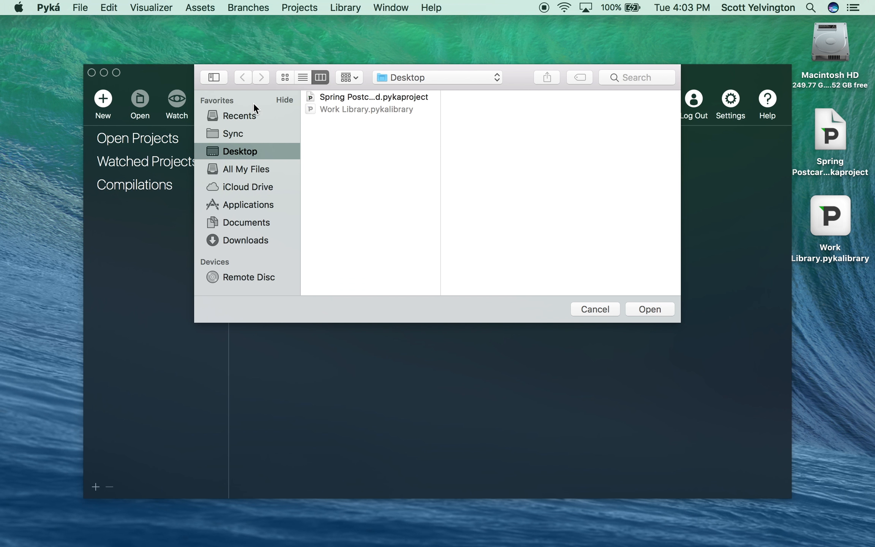
left_click(319, 98)
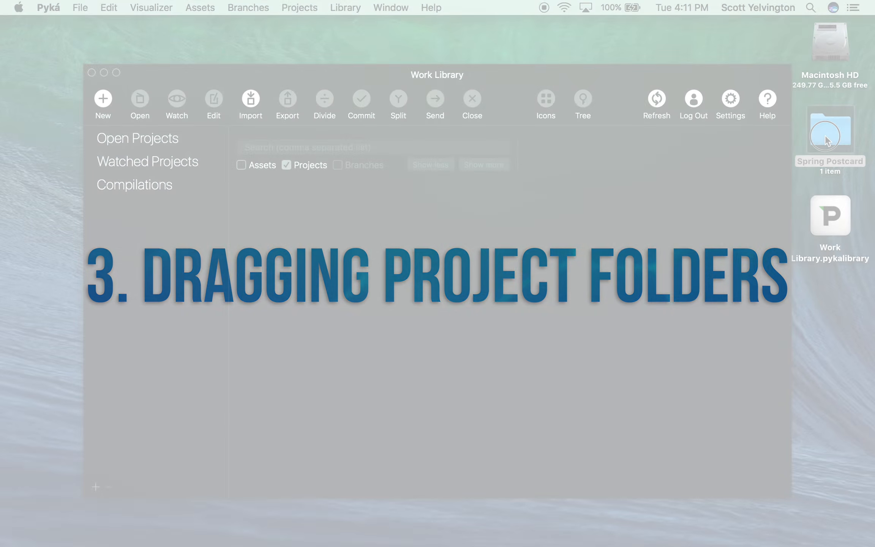
Bring the Spring Postcard folder from the desktop into the library window and import it as a project
left_click_drag(826, 139, 561, 293)
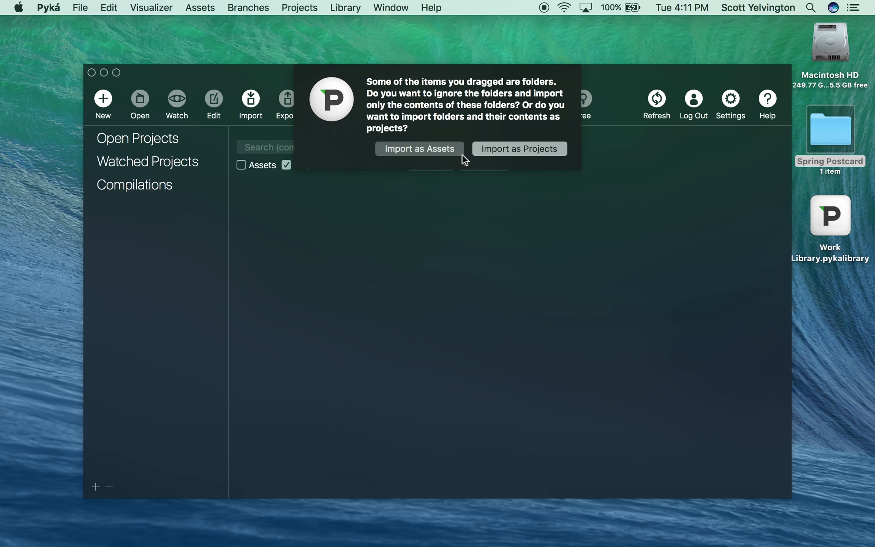
left_click(519, 153)
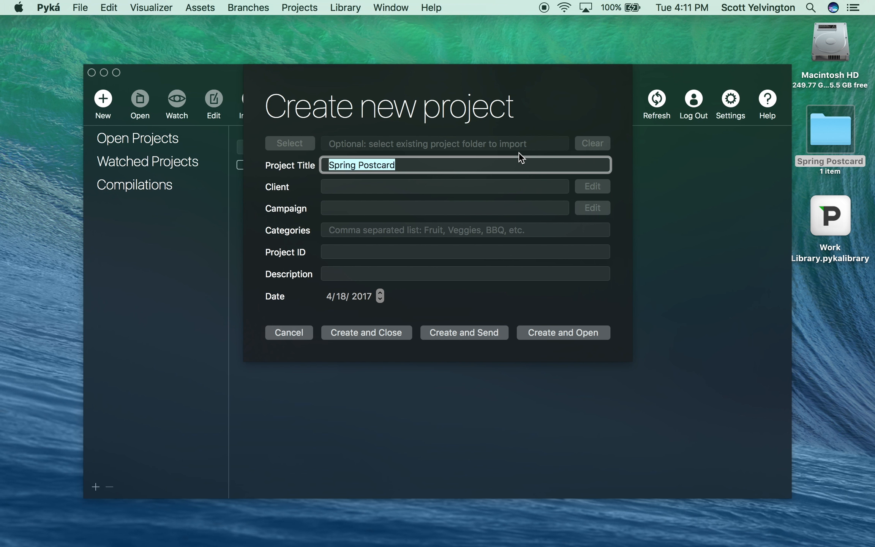
Set the imported project's client to Classic Steak Ranch and its campaign to Spring Campaign from the suggested entries
key("Tab")
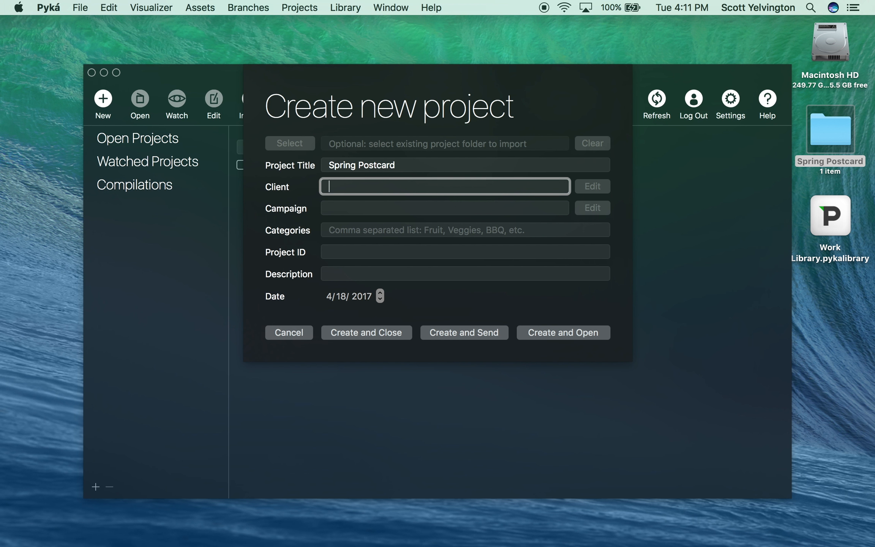
type("Cla")
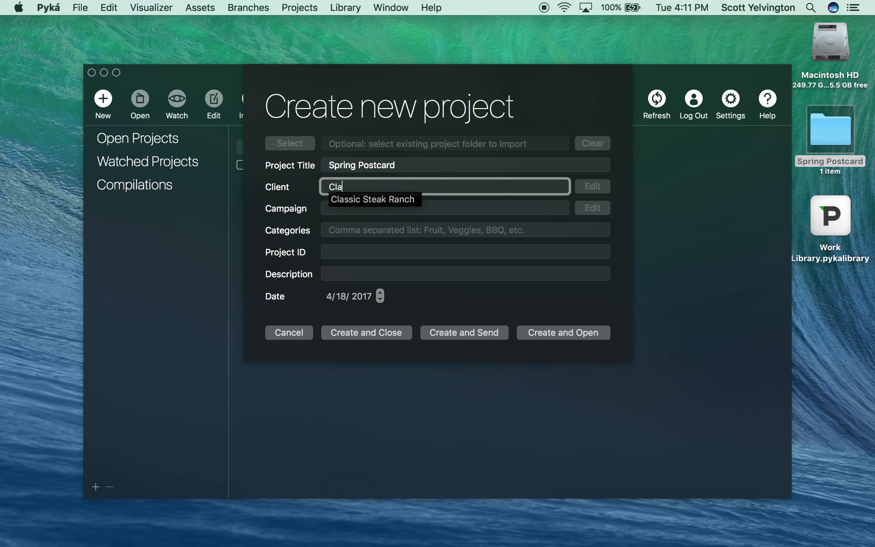
key("Down")
key("Return")
key("Tab")
type("Spr")
key("Down")
key("Return")
key("Tab")
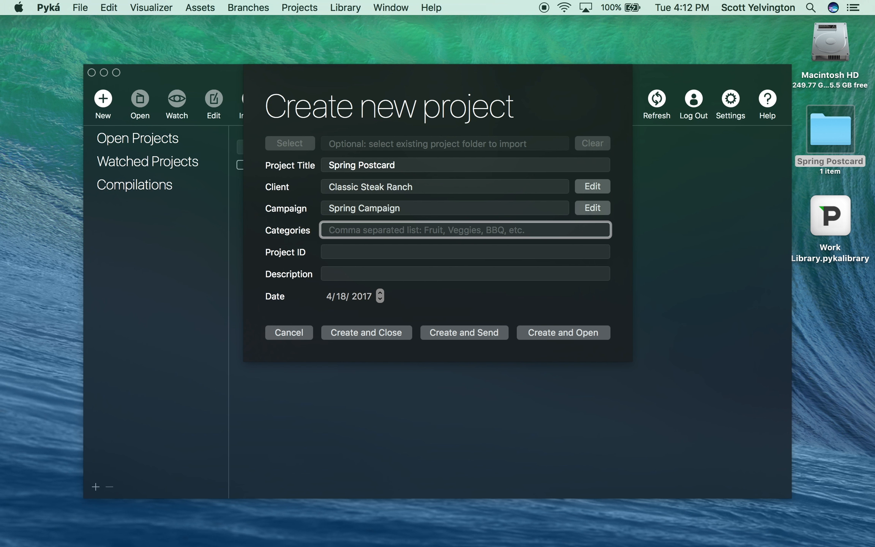
Assign the existing categories Food, Steak, Restaurants and Promotion to the imported project
type("Food")
key("Down")
key("Return")
type("St")
key("Down")
key("Down")
key("Return")
type("Res")
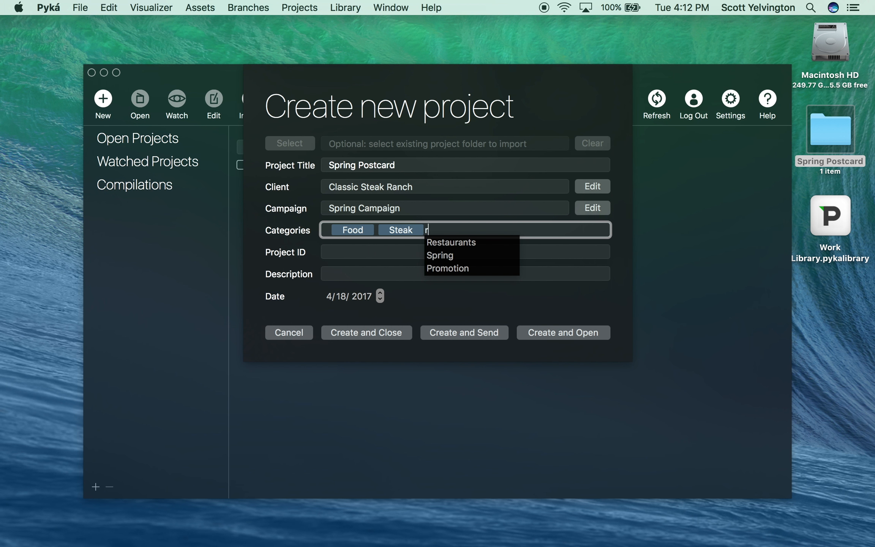
key("Down")
key("Return")
type("rants r")
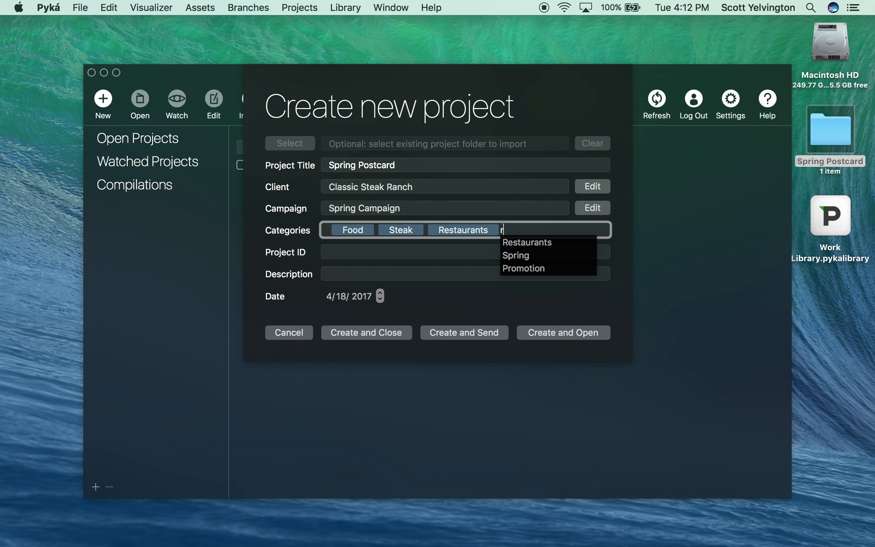
key("Down")
key("Down")
key("Down")
key("Return")
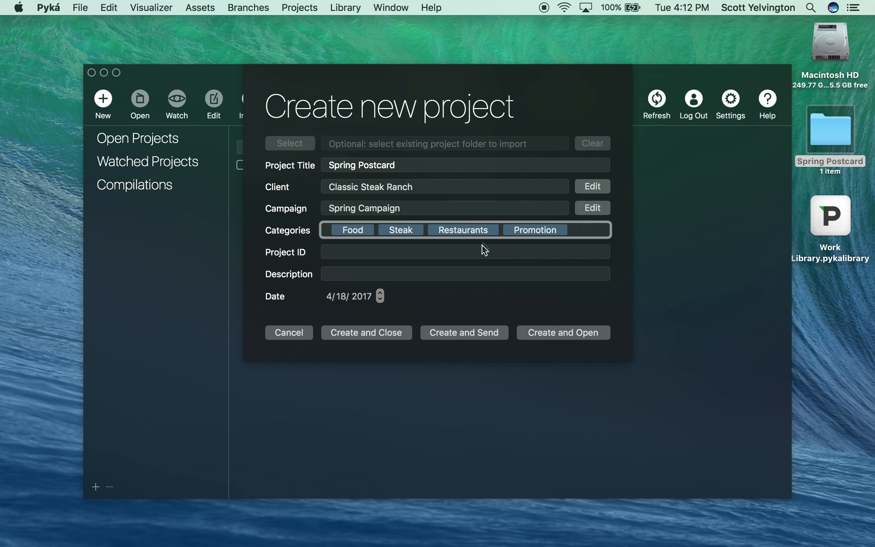
Create the project and send it to the listed user, closing it on sending
left_click(474, 332)
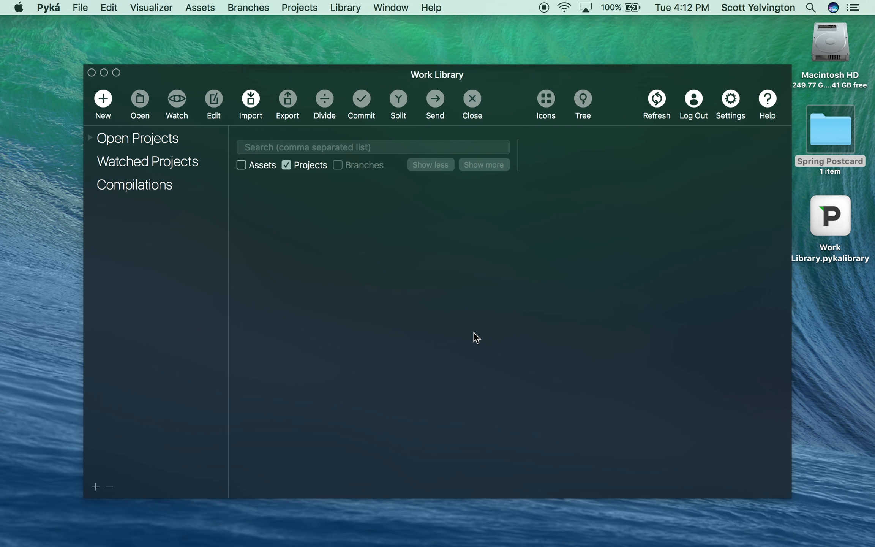
left_click(368, 179)
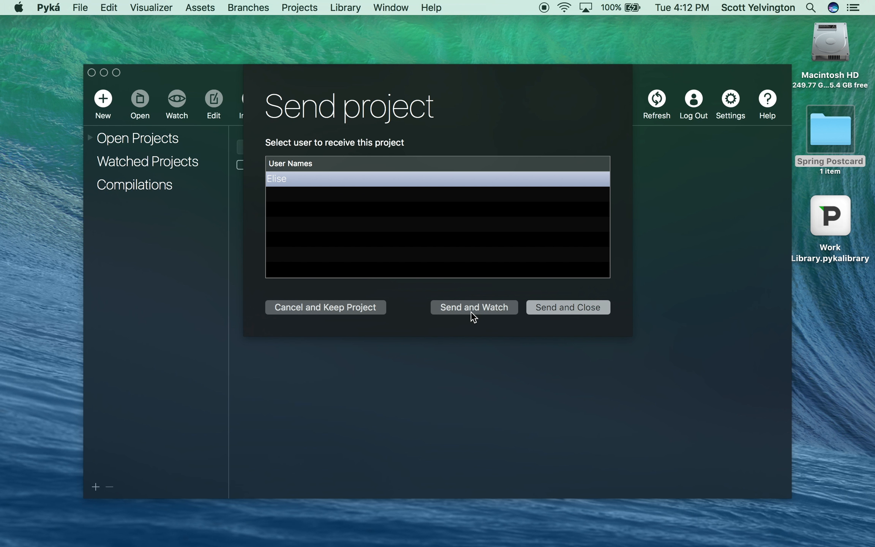
left_click(565, 309)
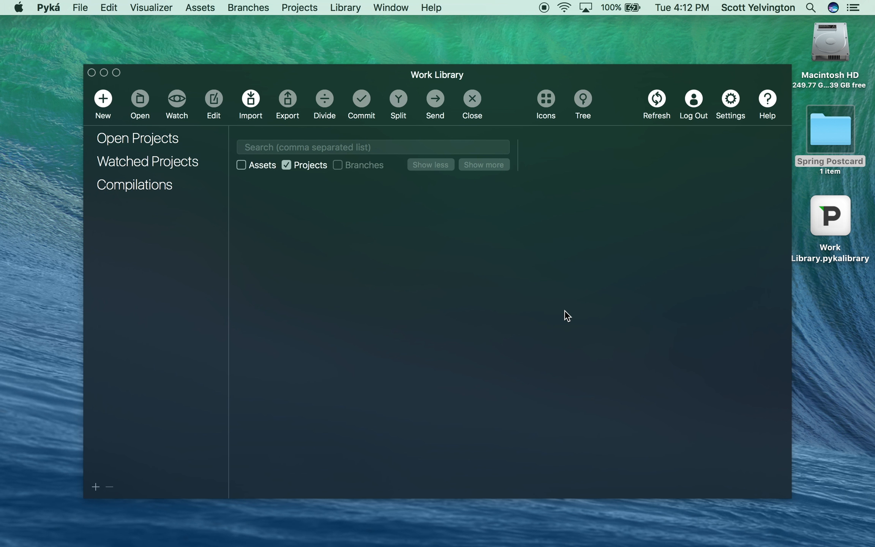